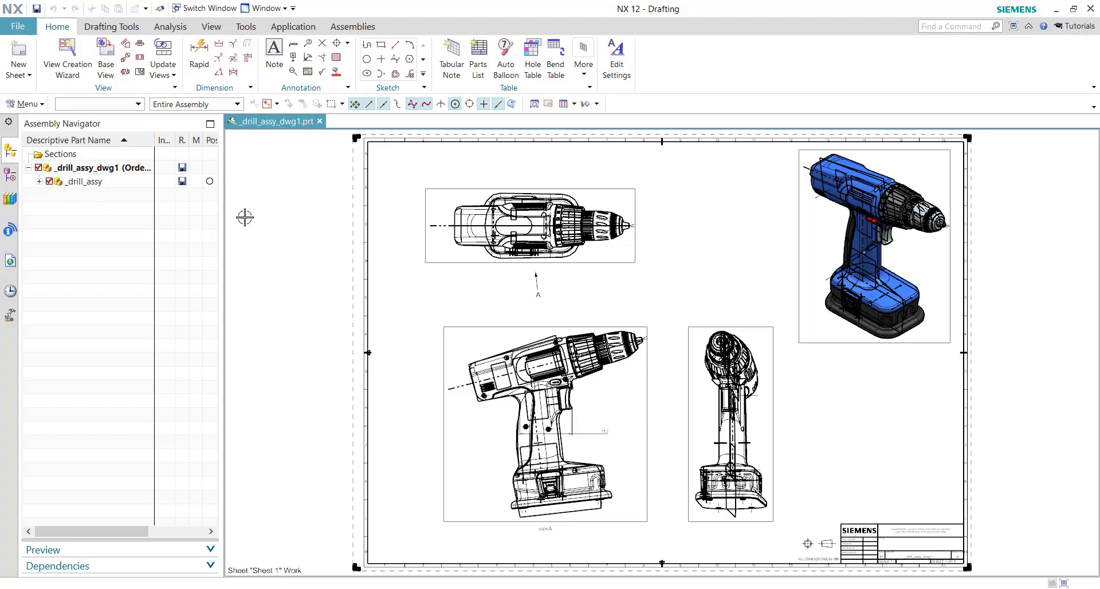
- Open the _drill_assy component in its own window and switch back and forth between it and the drawing
right_click(106, 182)
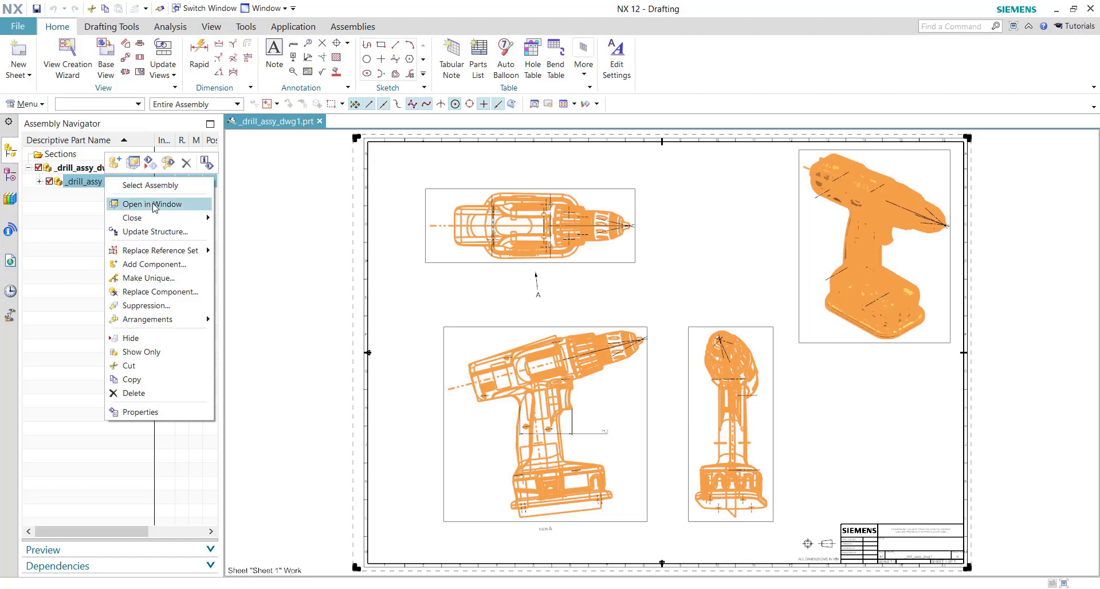
left_click(194, 205)
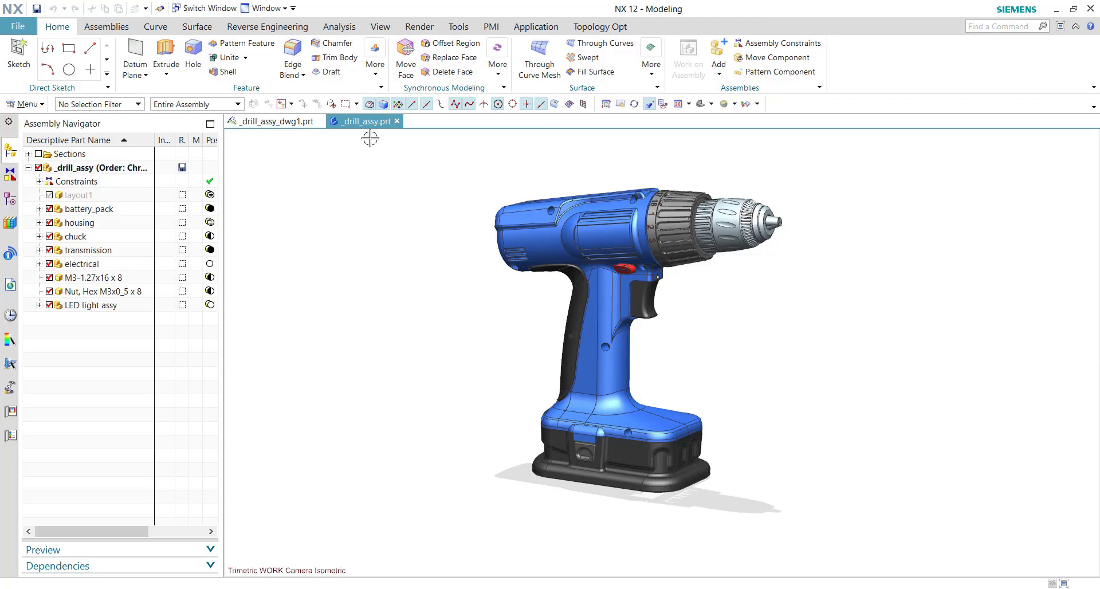
left_click(275, 121)
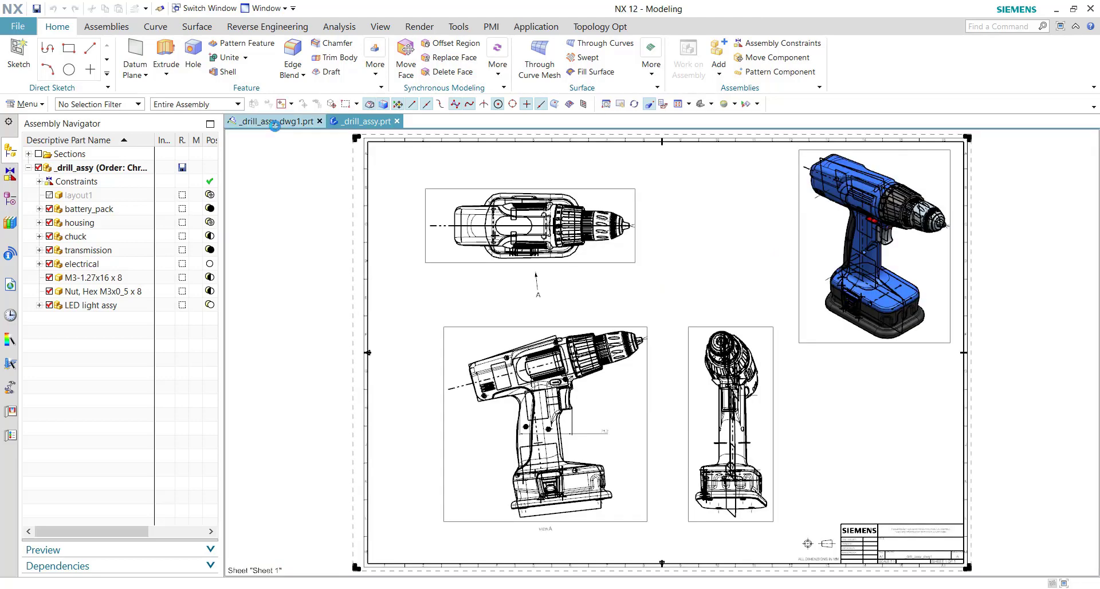
left_click(365, 121)
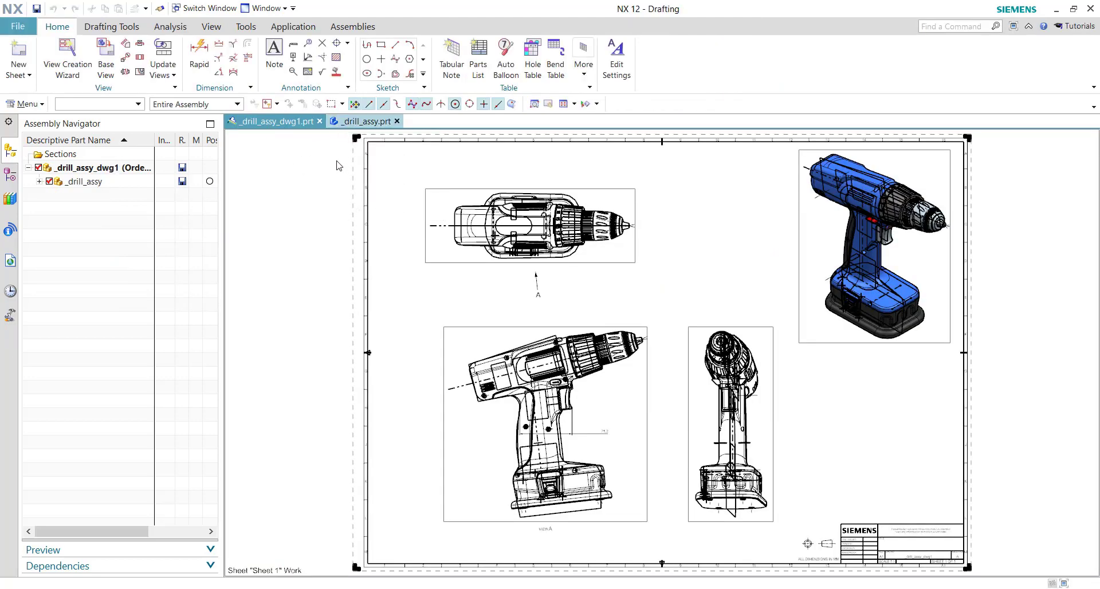
left_click(278, 121)
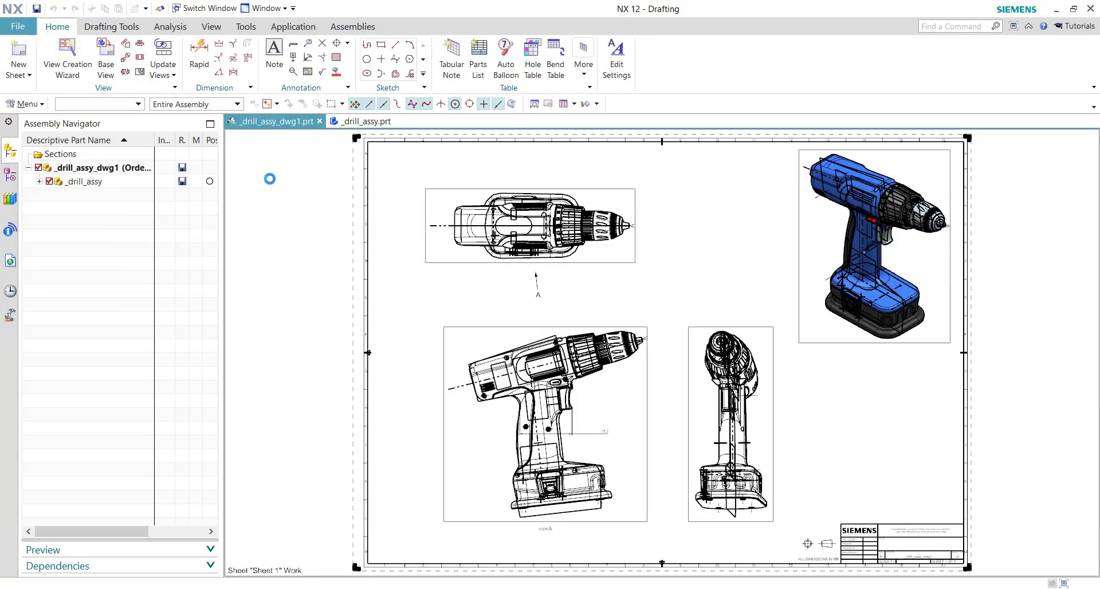
left_click(360, 127)
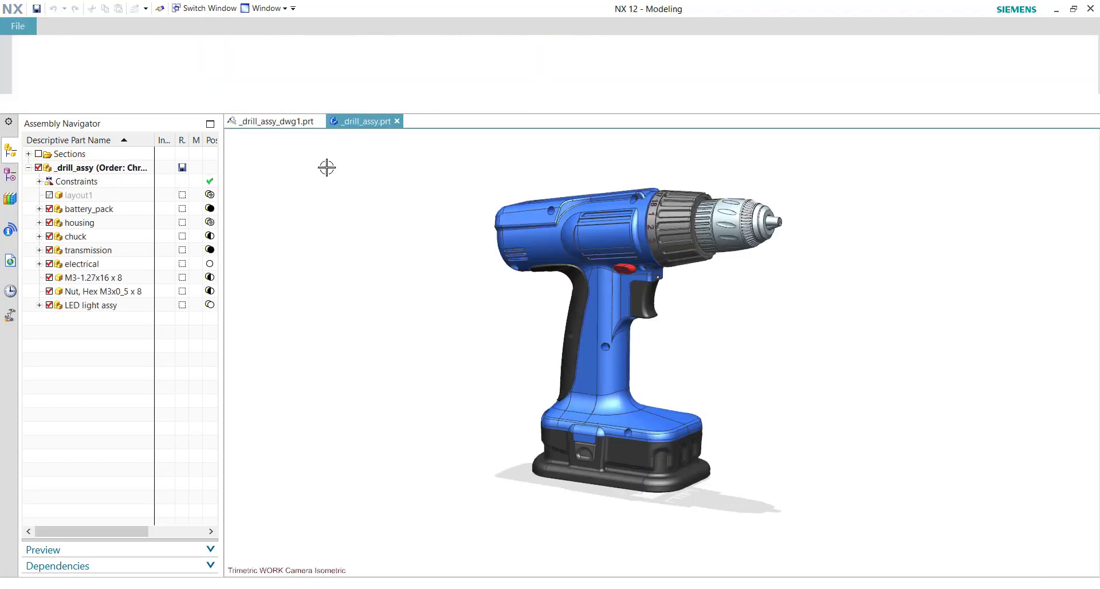
left_click(278, 121)
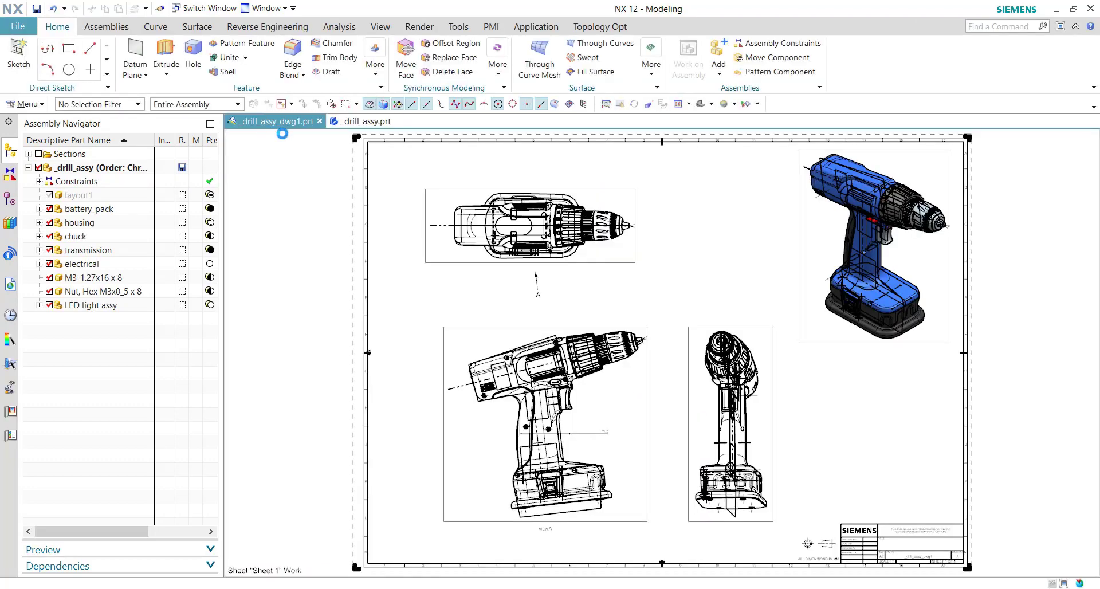
left_click(345, 126)
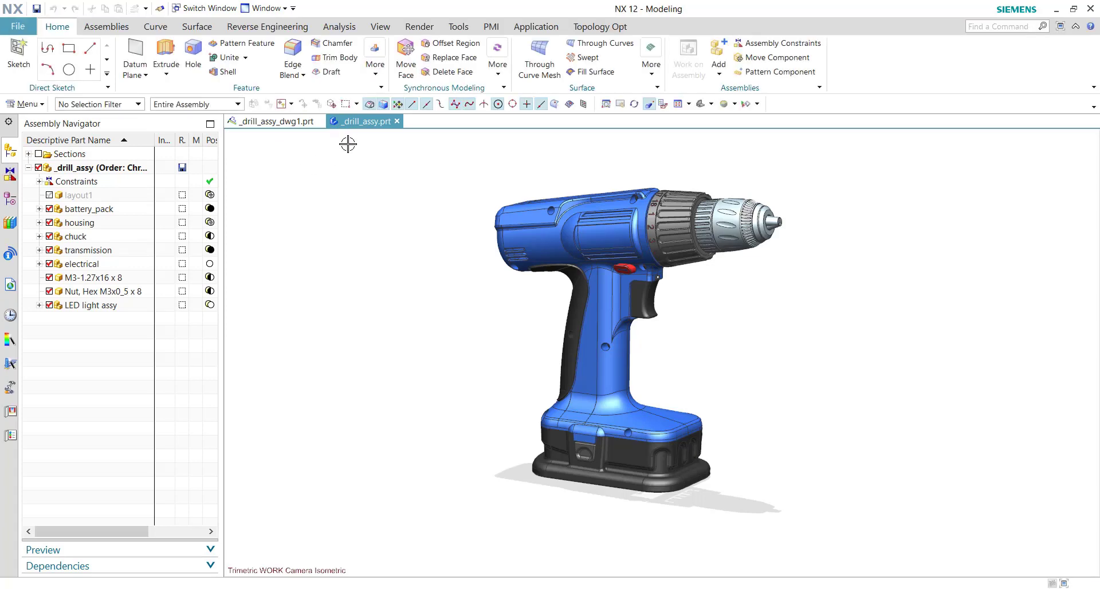
- Float the _drill_assy window and arrange the drawing and the assembly model side by side
right_click(362, 124)
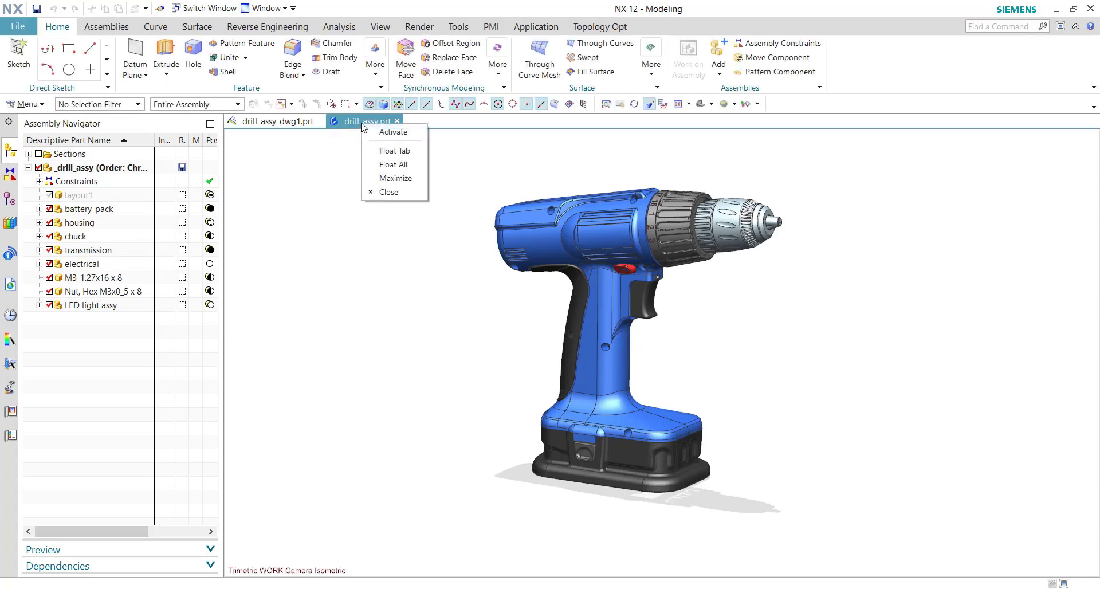
left_click(395, 151)
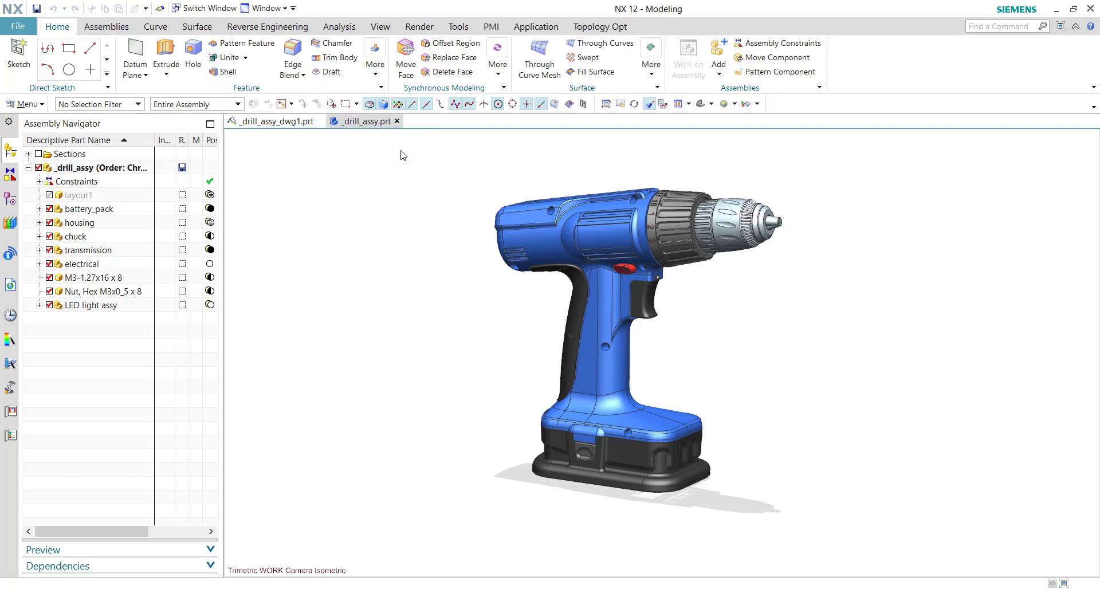
mouse_move(261, 118)
left_mouse_down()
mouse_move(320, 210)
mouse_move(340, 208)
mouse_move(291, 182)
mouse_move(576, 324)
mouse_move(657, 320)
mouse_move(704, 341)
mouse_move(673, 332)
mouse_move(693, 351)
left_mouse_up()
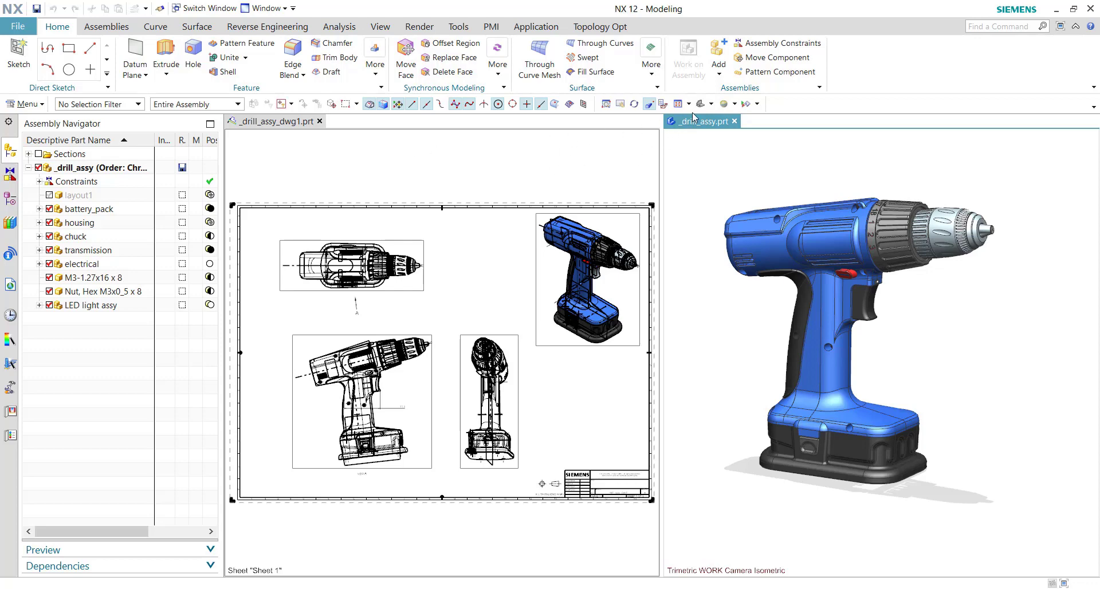
- Stack the _drill_assy window above the _drill_assy_dwg1 drawing and enlarge the assembly's share of the height
mouse_move(700, 122)
left_mouse_down()
mouse_move(654, 297)
mouse_move(662, 379)
left_mouse_up()
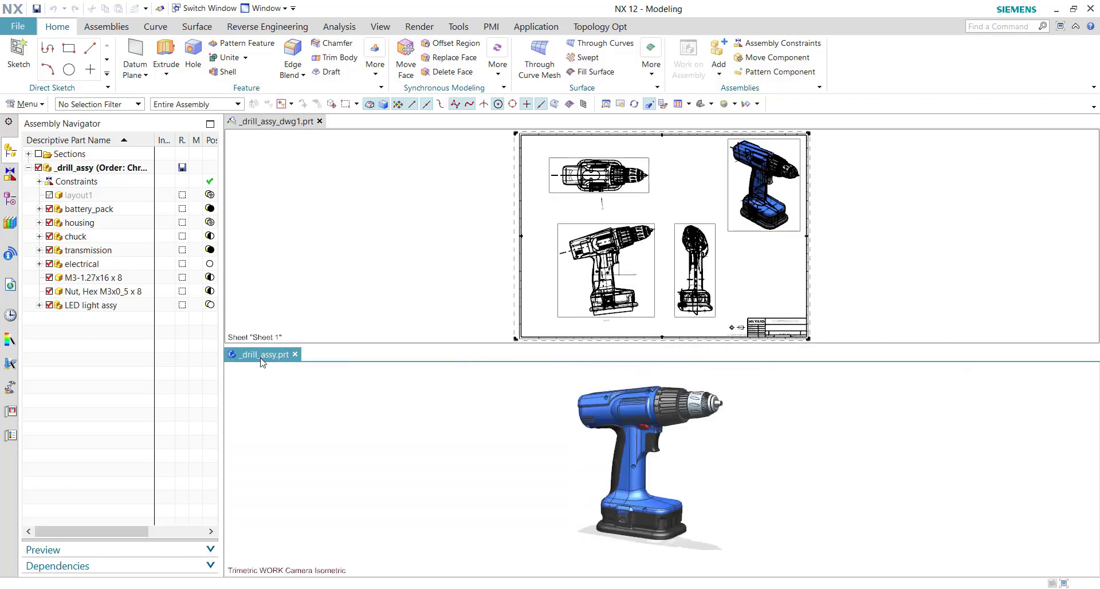
mouse_move(265, 354)
left_mouse_down()
mouse_move(401, 275)
mouse_move(609, 275)
mouse_move(643, 322)
mouse_move(662, 319)
left_mouse_up()
left_click_drag(422, 344, 422, 401)
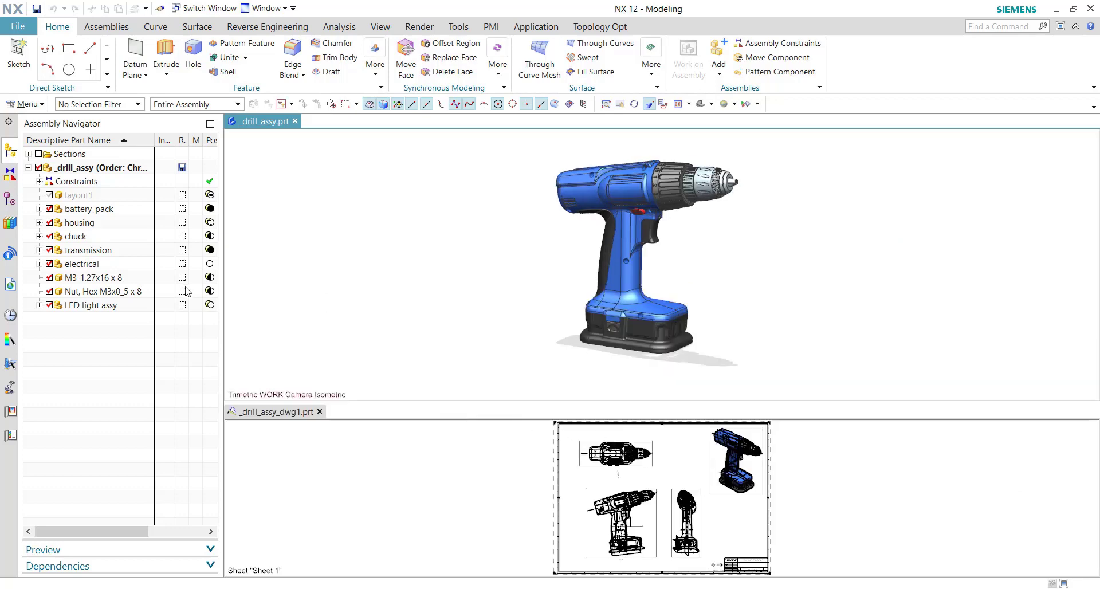
- Open the M3-1.27x16 screw in its own window and dock it beside the assembly, above the drawing
right_click(102, 280)
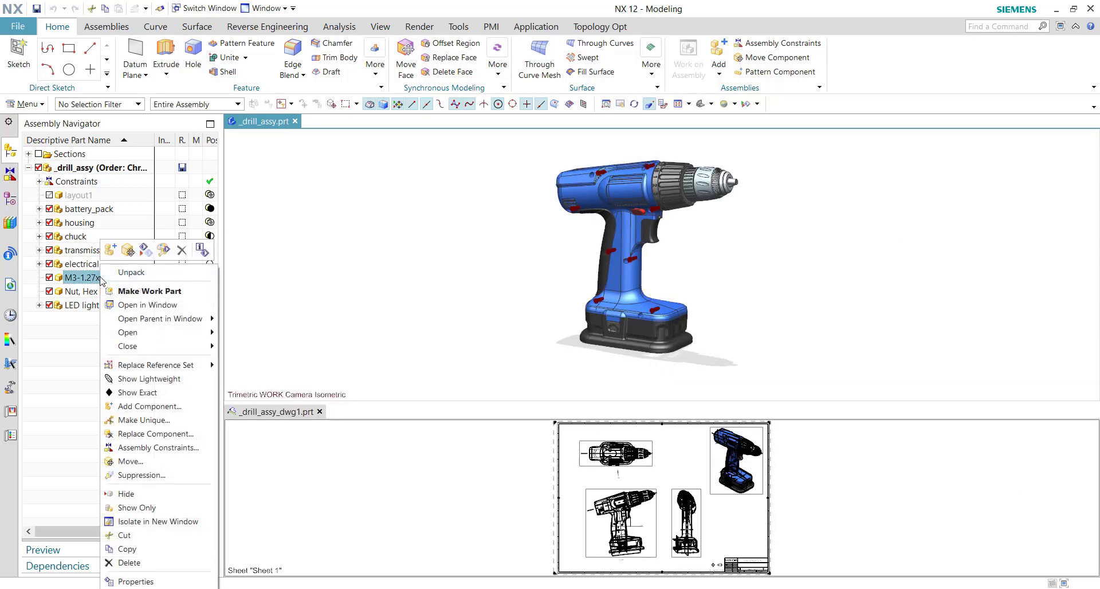
left_click(172, 305)
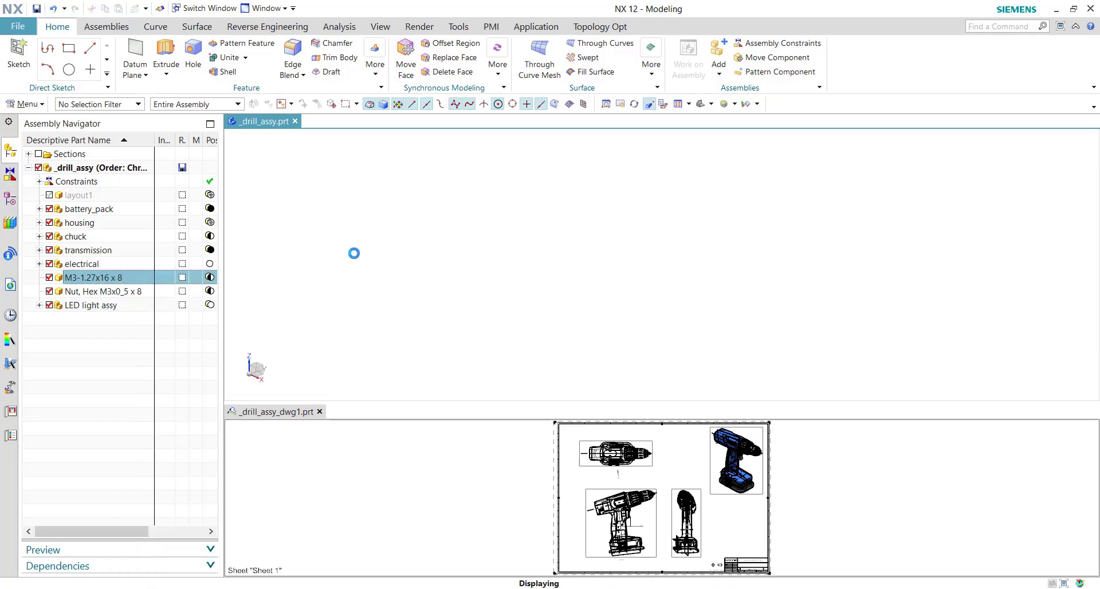
left_click_drag(344, 124, 695, 248)
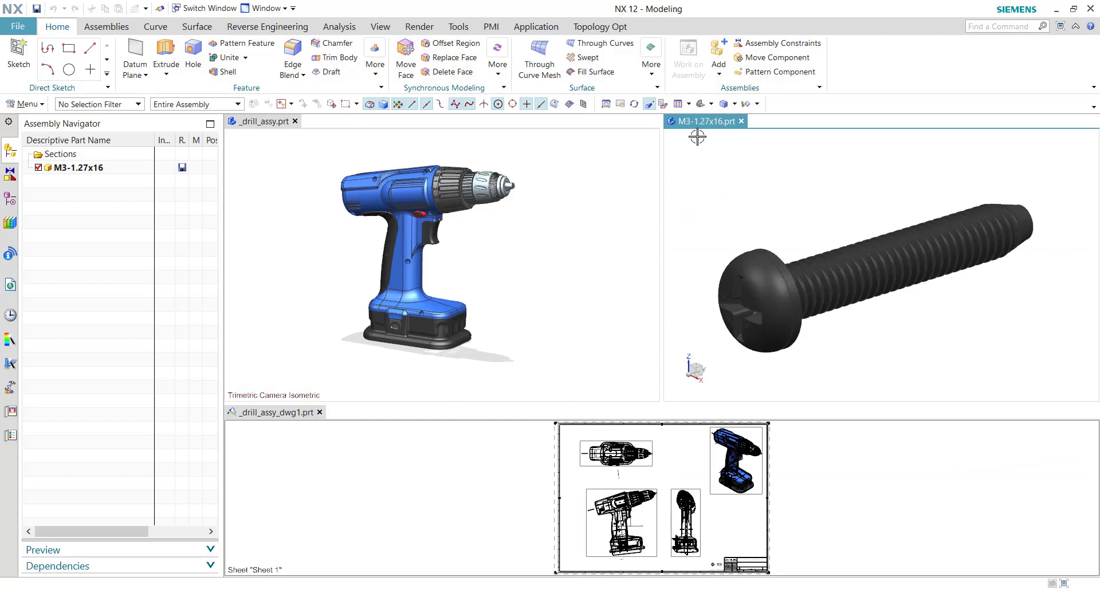
- Regroup the screw with the assembly and apply a three-pane window layout with two stacked panes beside one full-height pane
left_click_drag(705, 122, 661, 259)
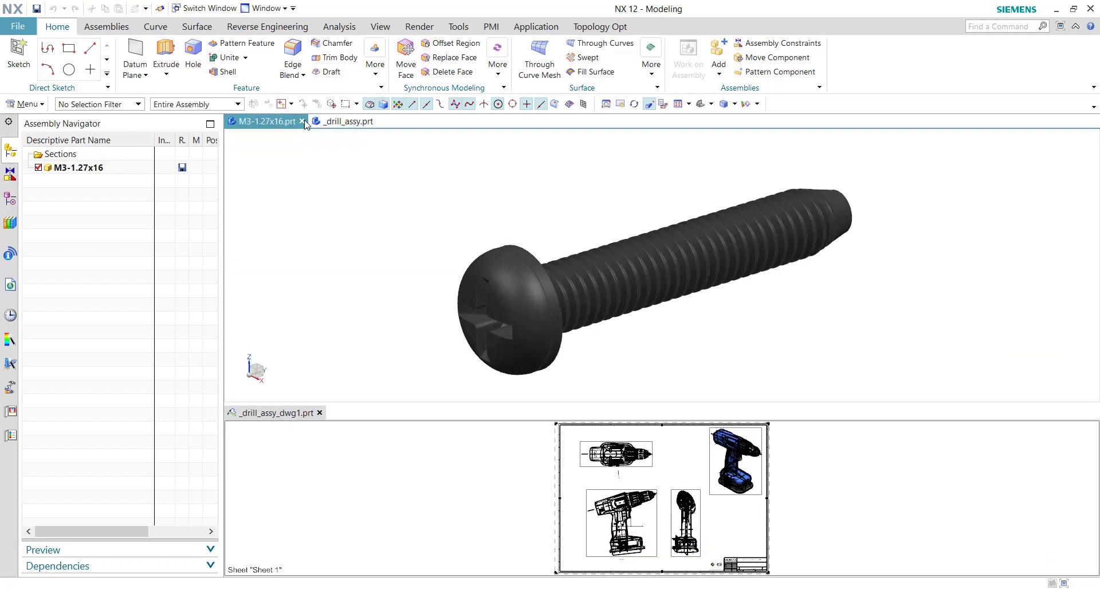
left_click(263, 9)
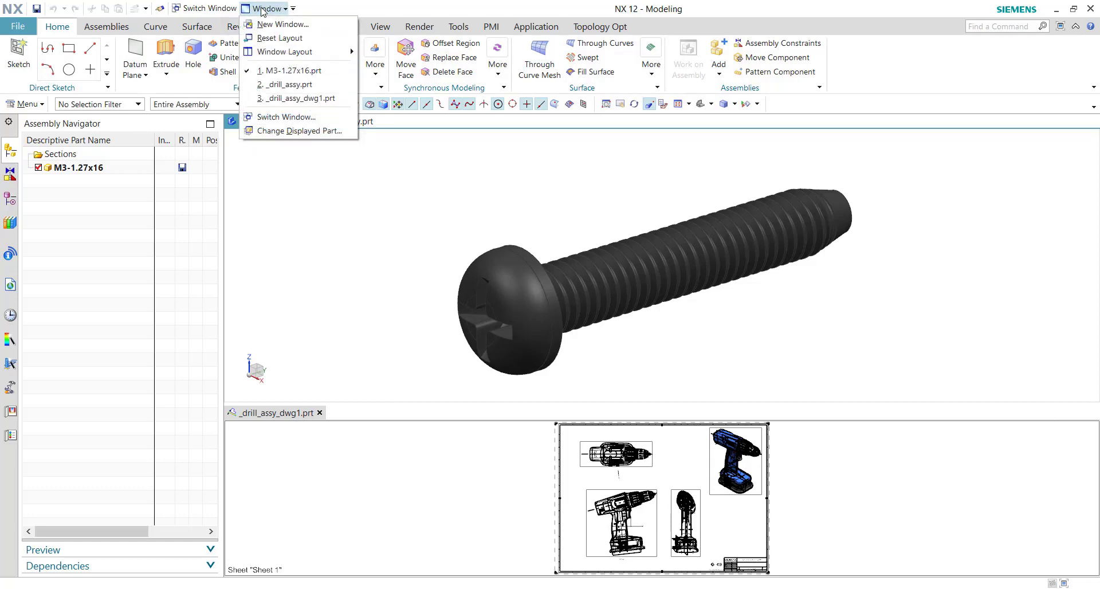
mouse_move(277, 52)
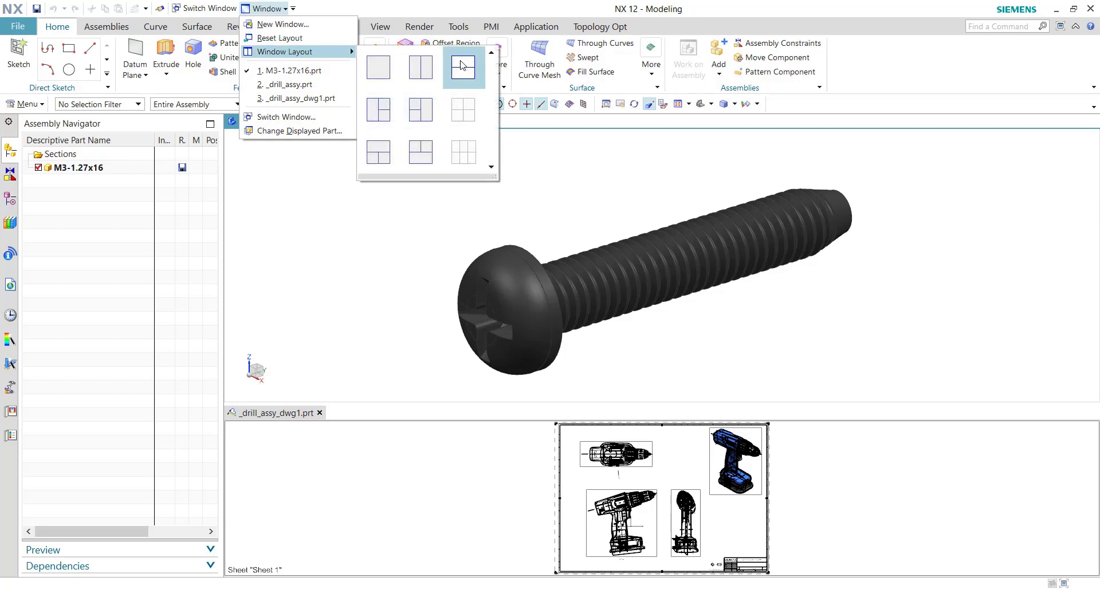
left_click(422, 114)
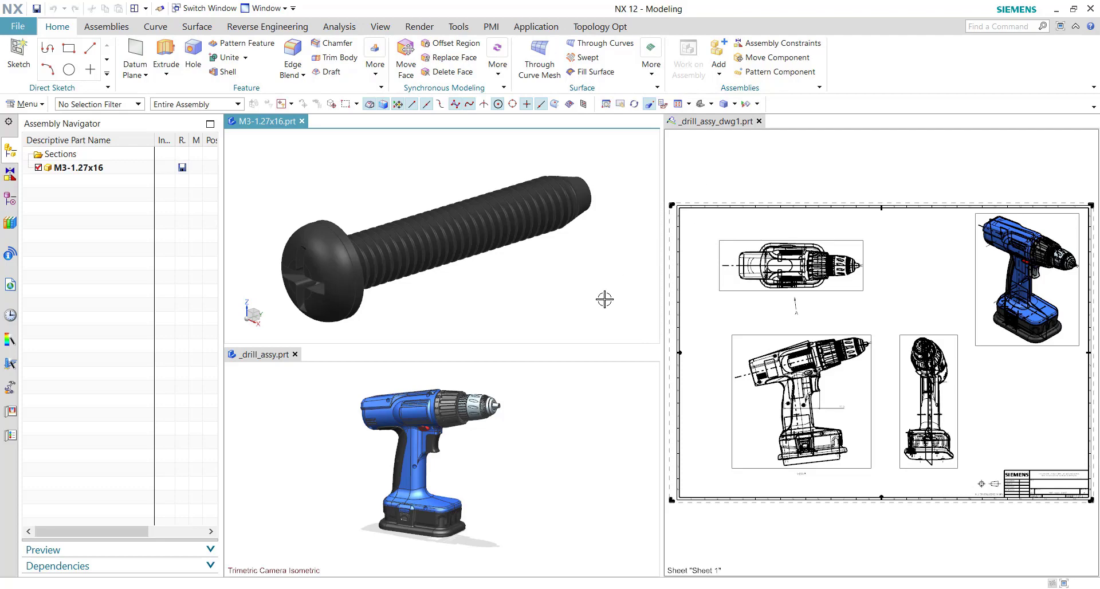
- Close the M3-1.27x16 screw window and stack the drawing below the _drill_assy window
right_click(266, 122)
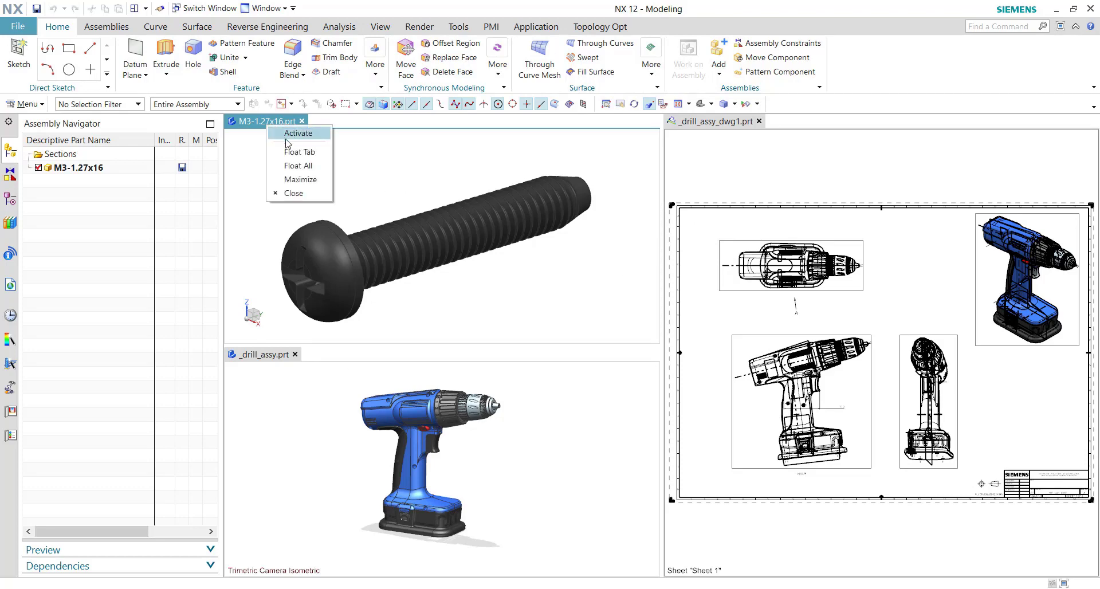
left_click(296, 194)
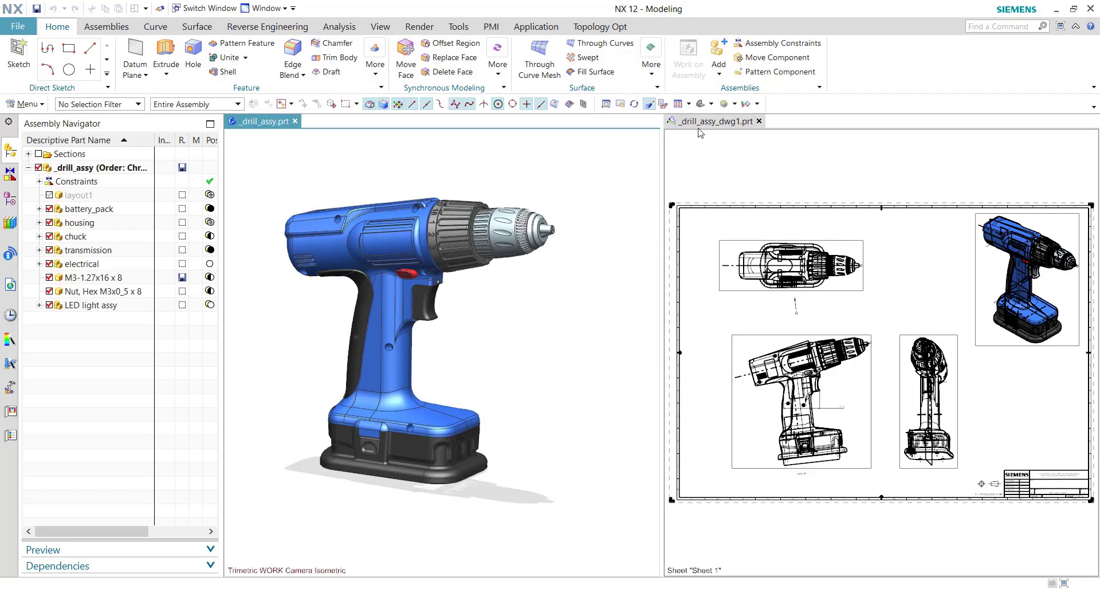
mouse_move(713, 121)
left_mouse_down()
mouse_move(668, 311)
mouse_move(633, 399)
mouse_move(661, 372)
left_mouse_up()
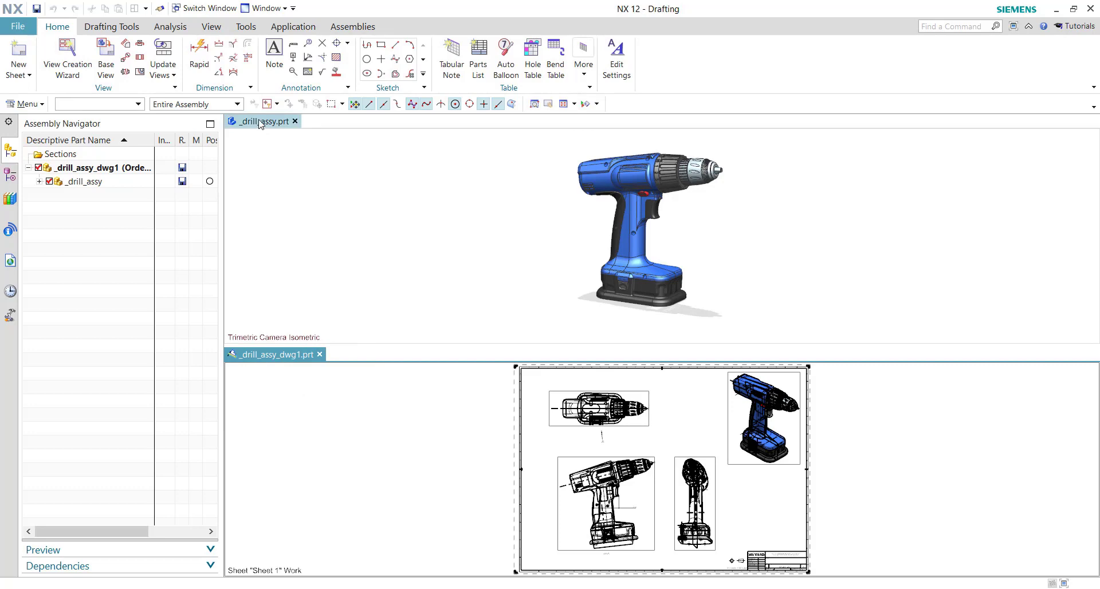
- Rotate the drill model in the assembly window, zoom the drawing sheet in its inactive window, and make the drawing active
left_click(286, 160)
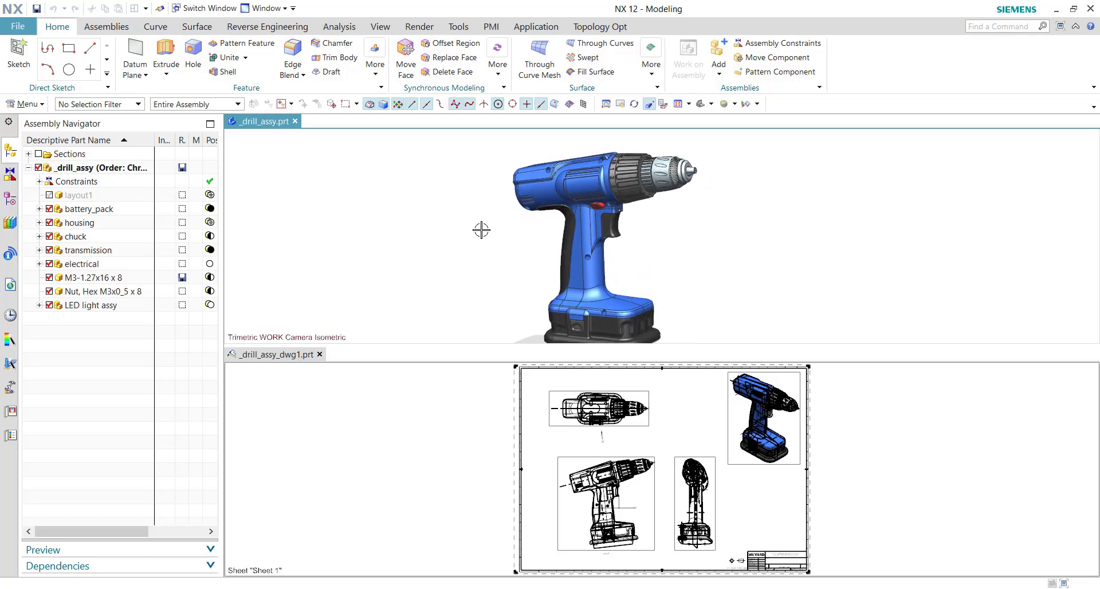
mouse_move(481, 230)
middle_mouse_down()
mouse_move(444, 223)
mouse_move(496, 232)
mouse_move(467, 230)
middle_mouse_up()
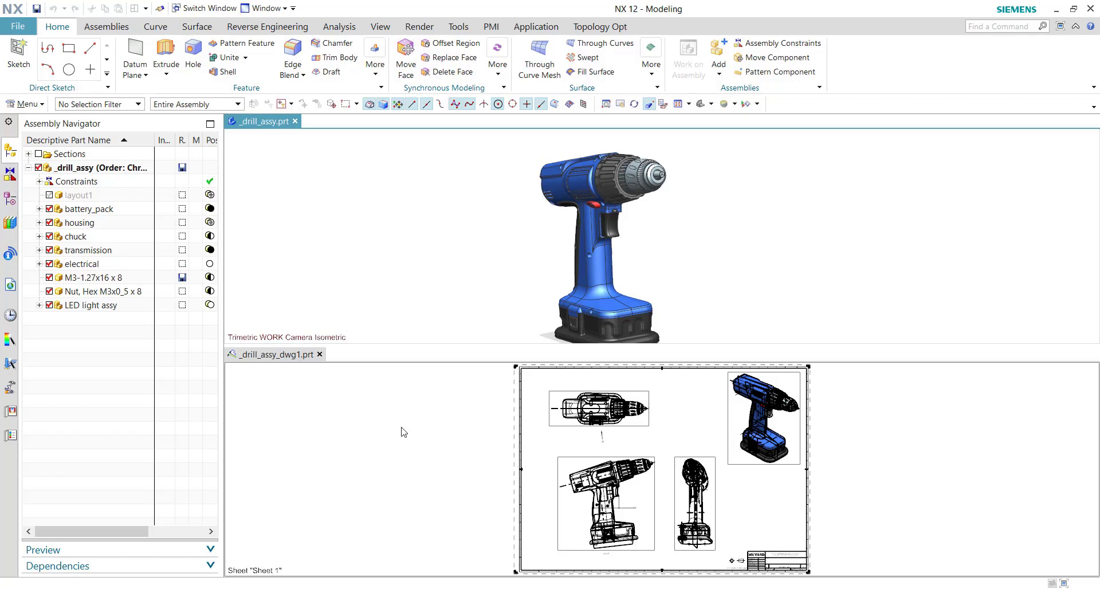
scroll(441, 439, "down", 2)
scroll(441, 435, "up", 2)
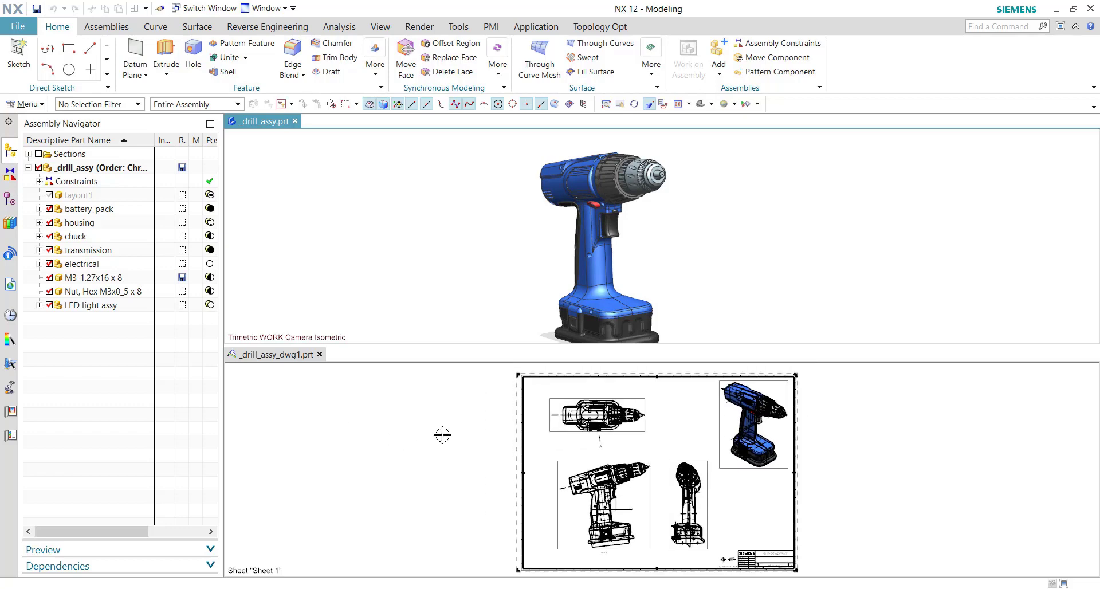
scroll(442, 434, "down", 2)
scroll(443, 436, "up", 3)
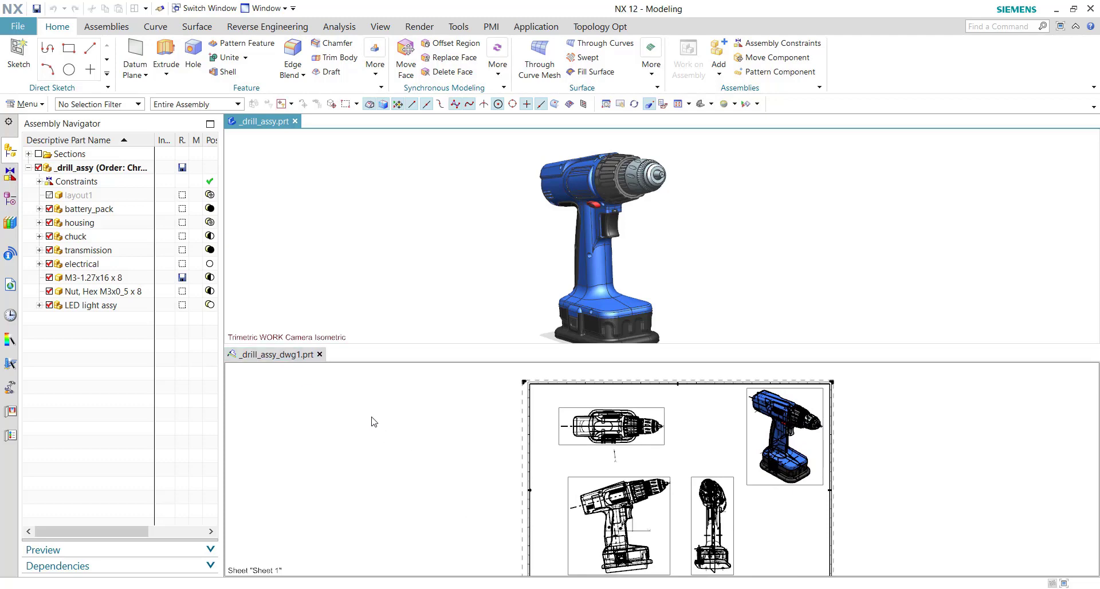
left_click(425, 444)
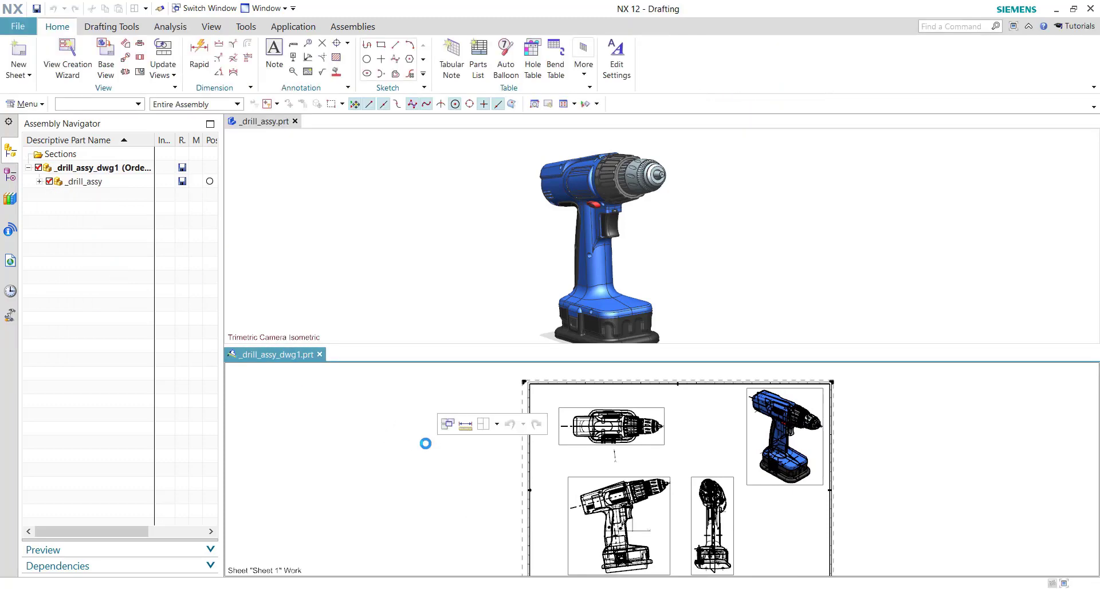